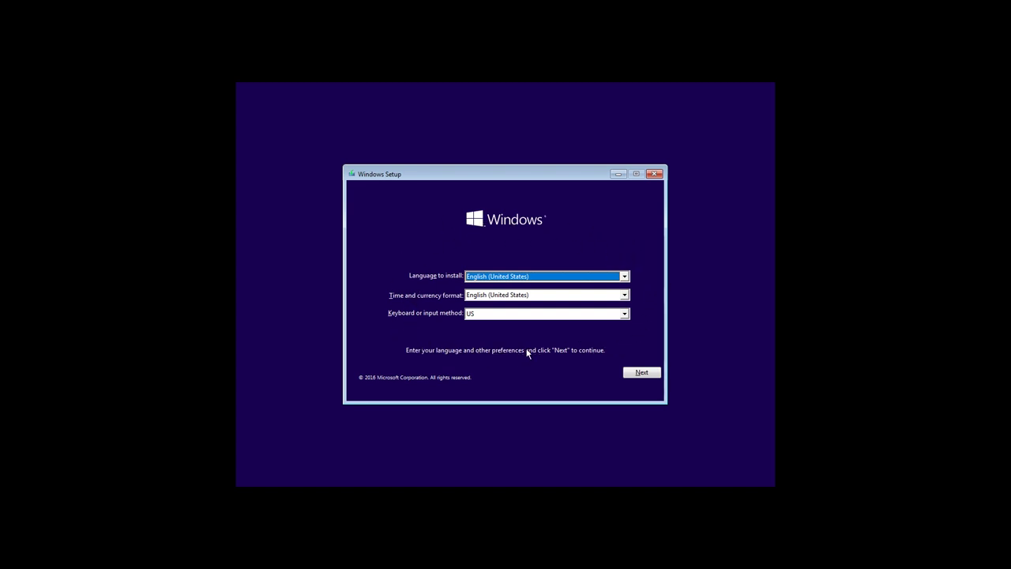
- Keep the chosen language settings and go on to Install now
{"action": "left_click", "coordinate": [642, 373]}
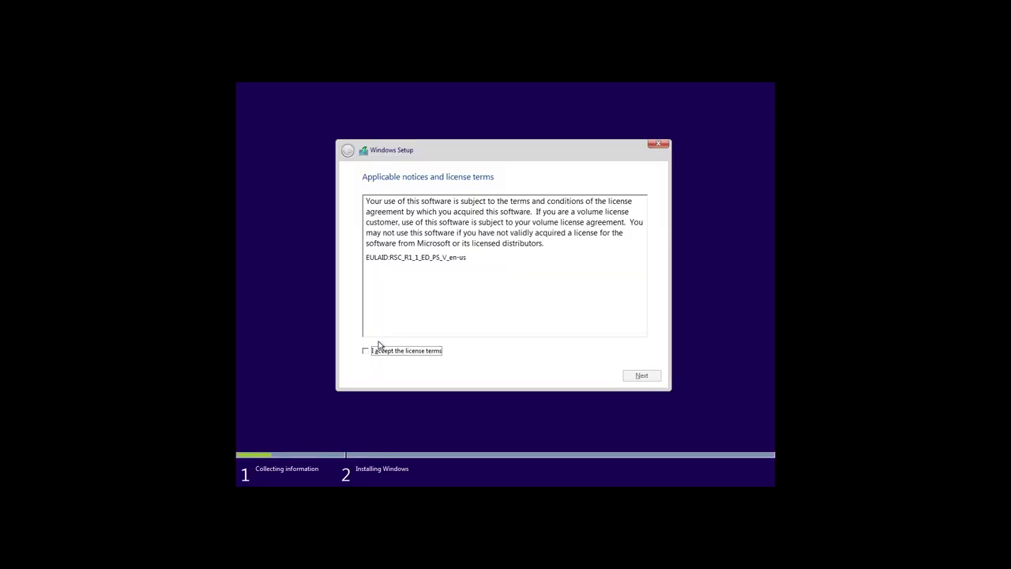
- Accept the Windows 10 license terms and continue to the installation type choice
{"action": "left_click", "coordinate": [366, 352]}
{"action": "left_click", "coordinate": [641, 376]}
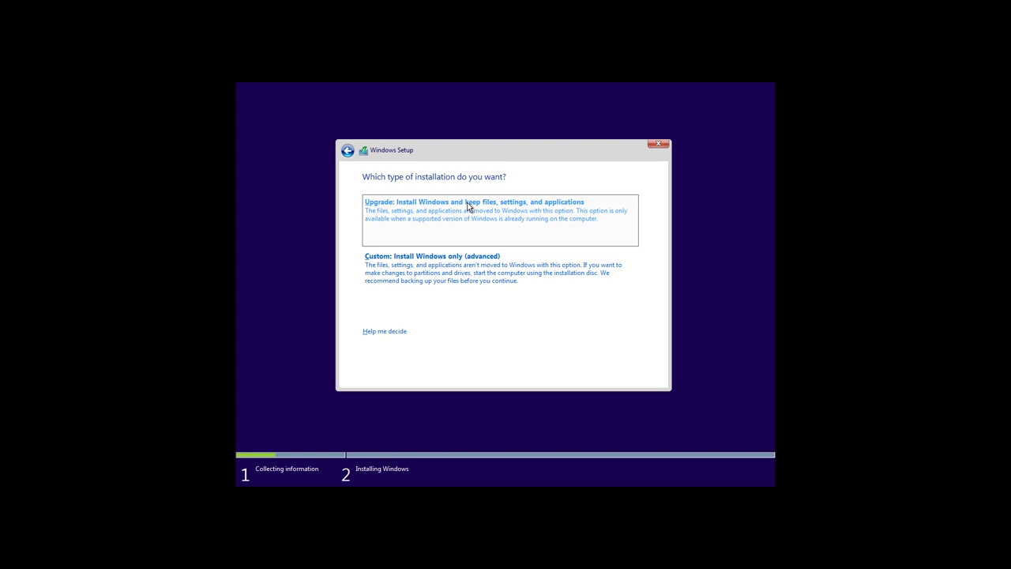
- Choose 'Custom: Install Windows only (advanced)' and select Drive 0 Partition 4
{"action": "left_click", "coordinate": [431, 280]}
{"action": "left_click", "coordinate": [441, 273]}
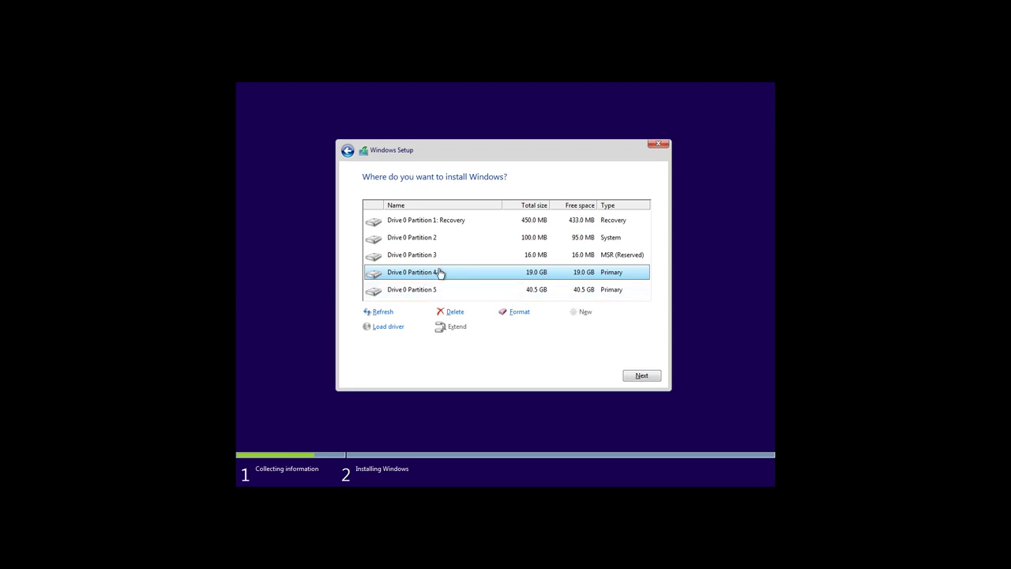
- Delete the 19 GB, 450 MB recovery, 100 MB system and 16 MB reserved partitions
{"action": "left_click", "coordinate": [454, 311]}
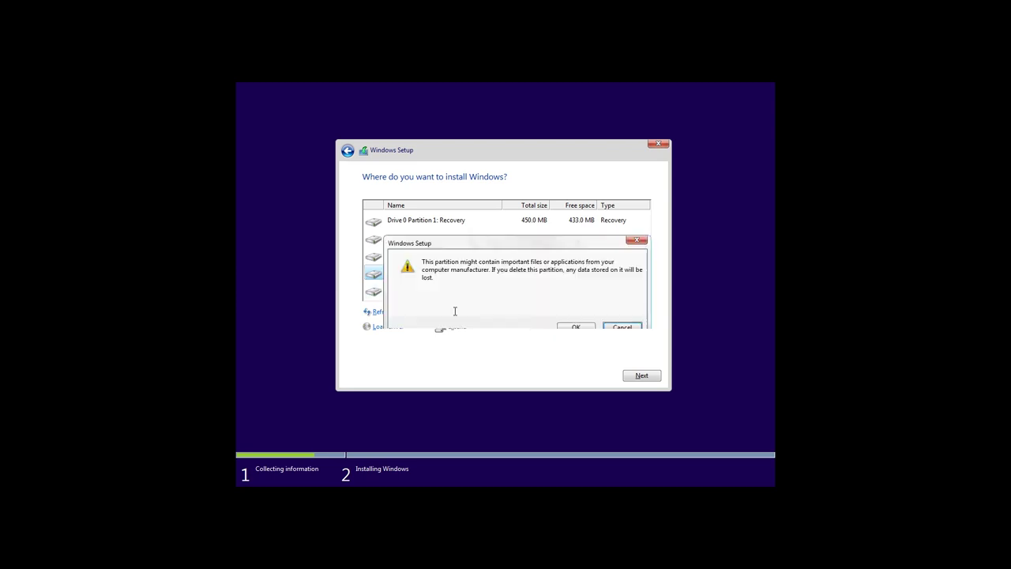
{"action": "left_click", "coordinate": [576, 327]}
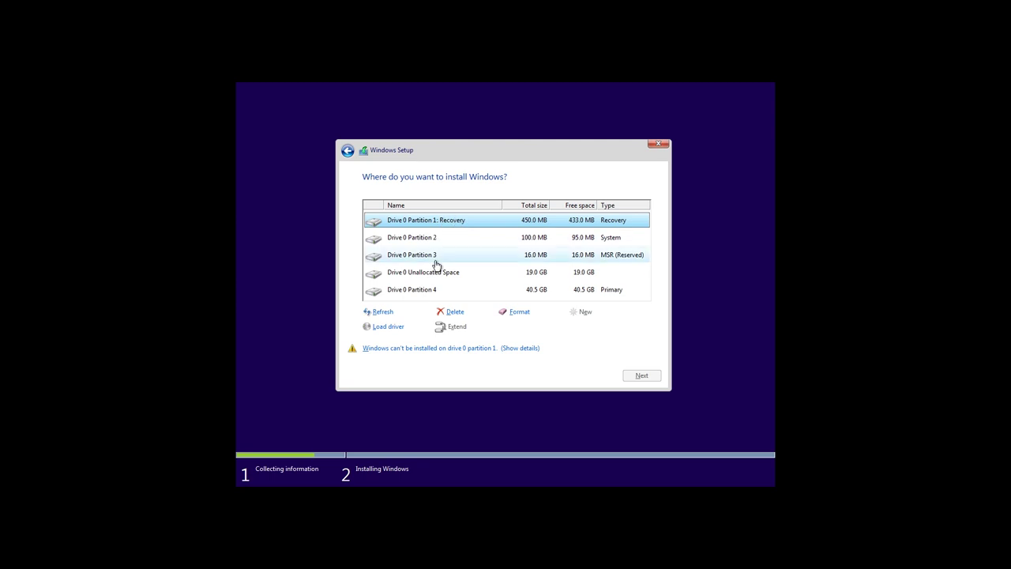
{"action": "left_click", "coordinate": [457, 312]}
{"action": "left_click", "coordinate": [575, 327]}
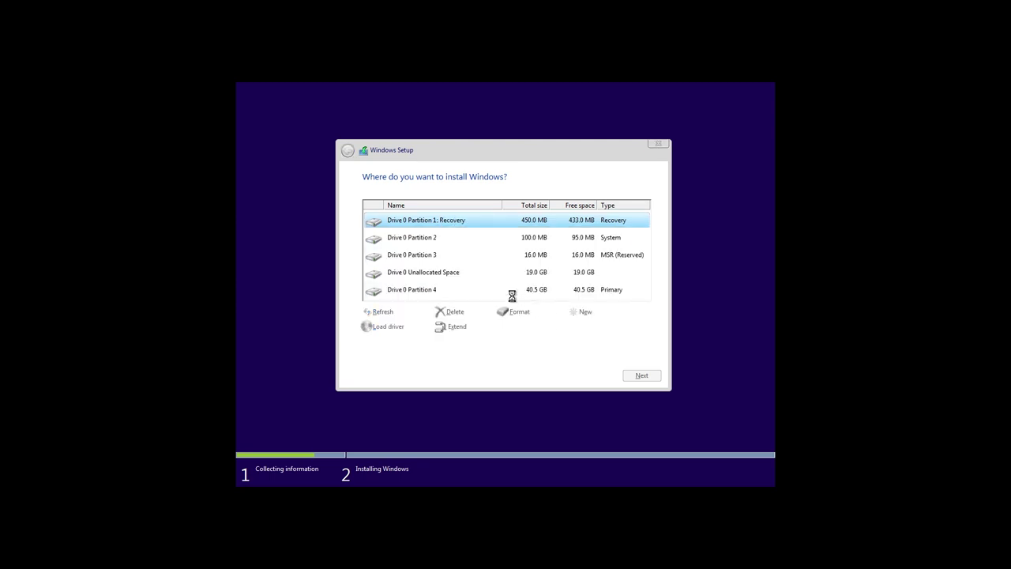
{"action": "left_click", "coordinate": [447, 240]}
{"action": "left_click", "coordinate": [455, 312]}
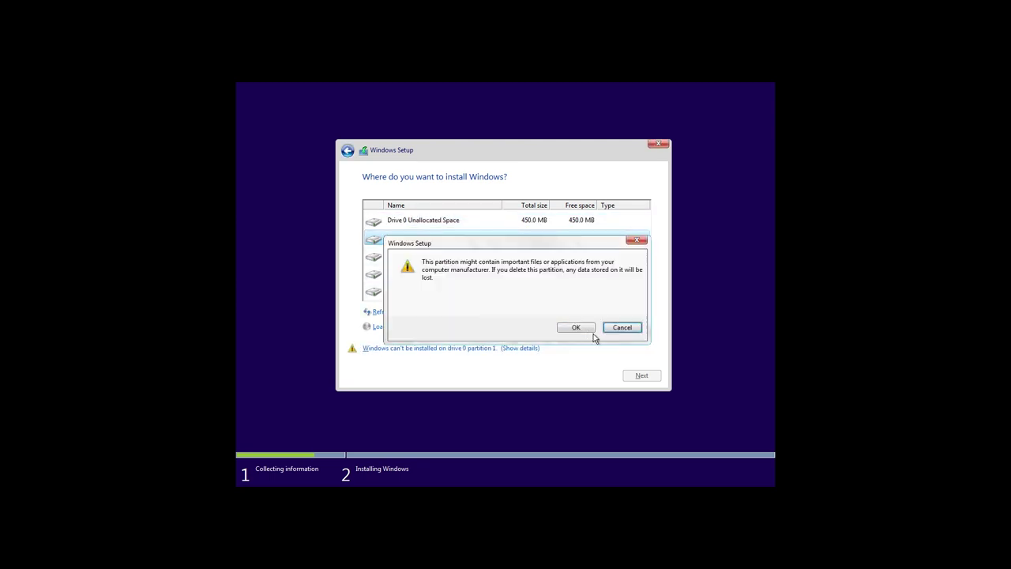
{"action": "left_click", "coordinate": [589, 328]}
{"action": "left_click", "coordinate": [446, 247]}
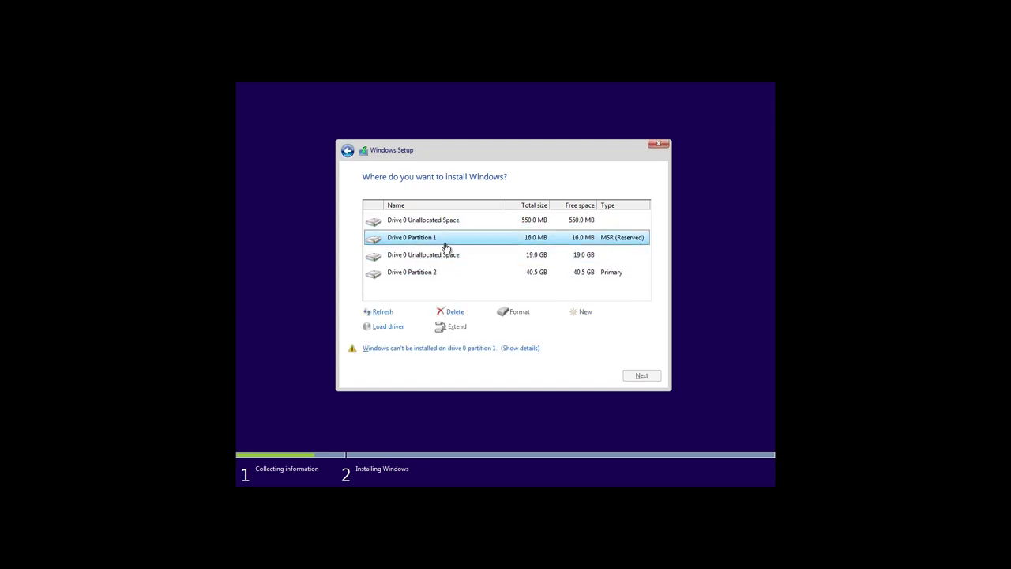
{"action": "left_click", "coordinate": [455, 312]}
{"action": "left_click", "coordinate": [575, 327]}
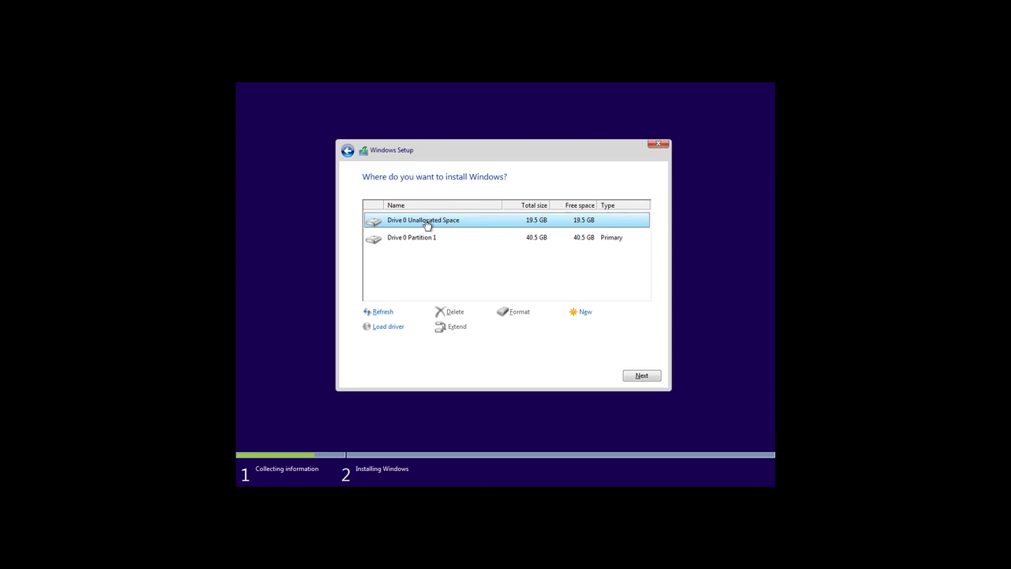
- Create a 20000 MB partition in the unallocated space, allowing extra system partitions
{"action": "left_click", "coordinate": [584, 313]}
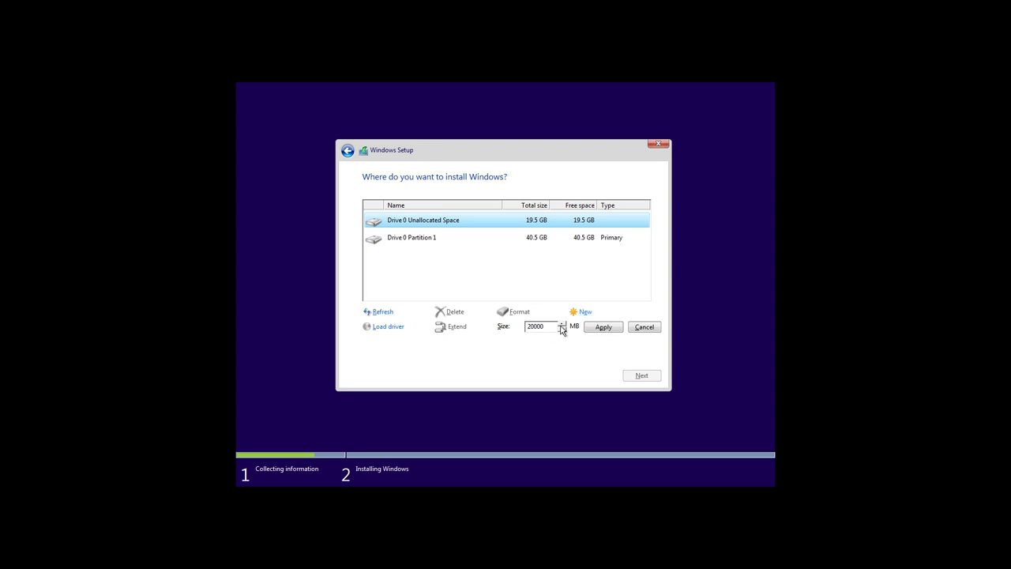
{"action": "left_click", "coordinate": [600, 329]}
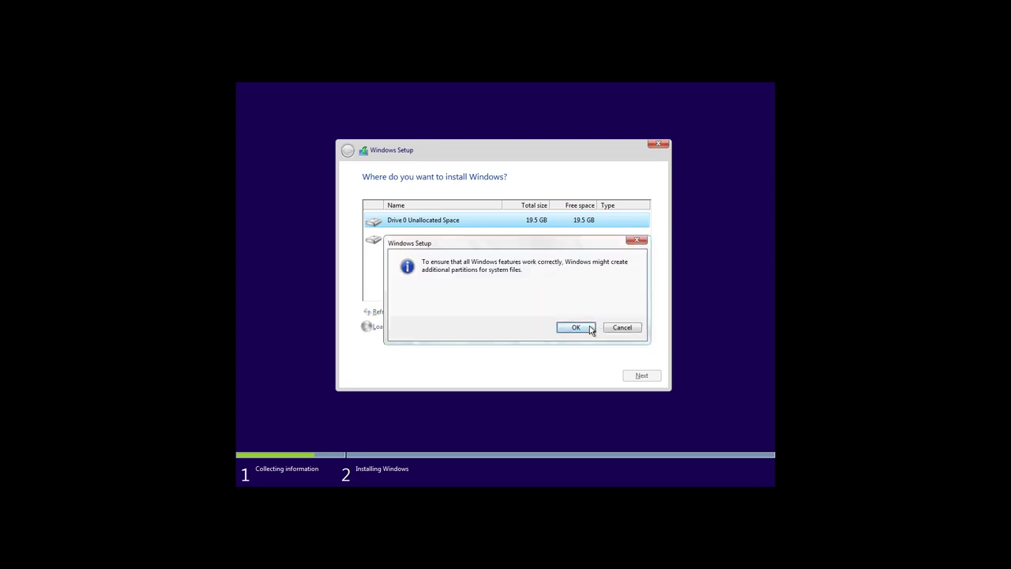
{"action": "left_click", "coordinate": [590, 326]}
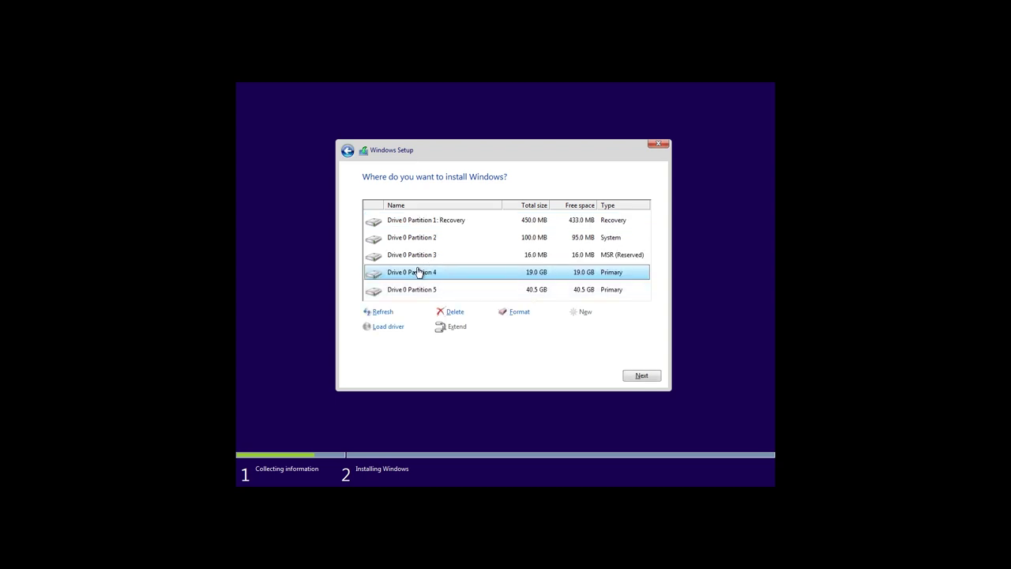
- Start installing Windows onto Drive 0 Partition 4
{"action": "left_click", "coordinate": [642, 376]}
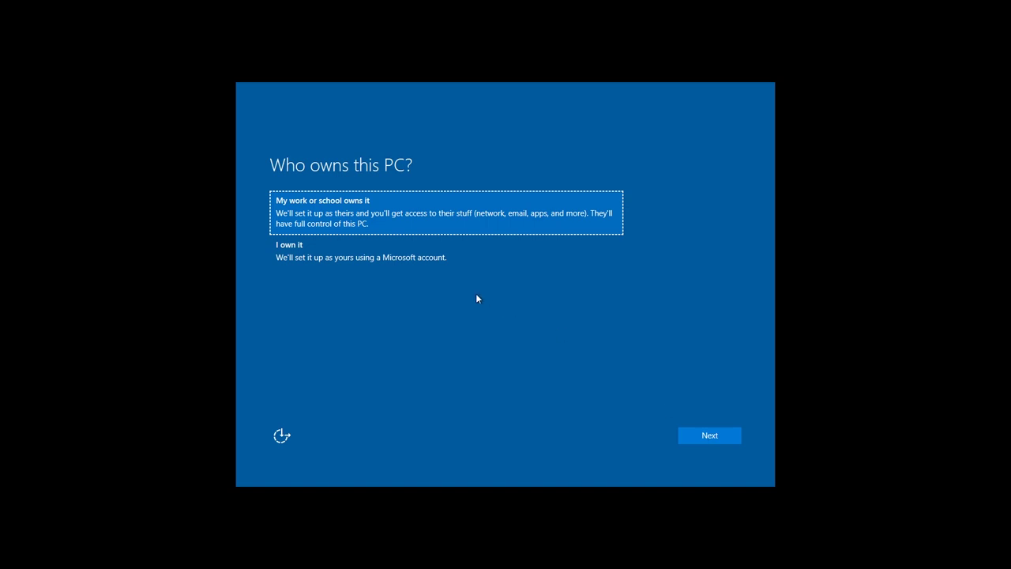
- Mark the PC as 'I own it' for personal use
{"action": "left_click", "coordinate": [338, 256]}
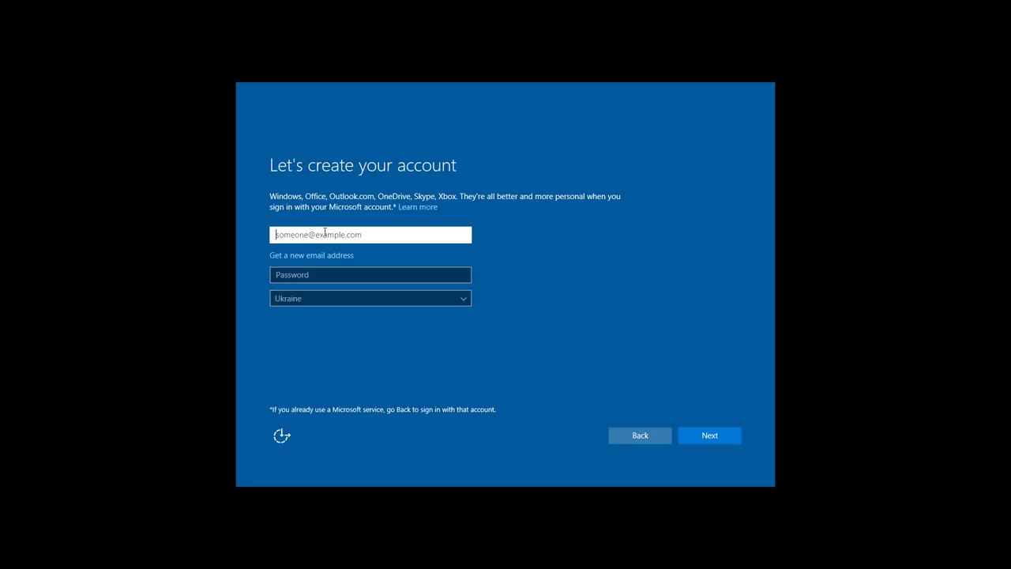
- Enter a new outlook.com address and the account password, then submit the form
{"action": "left_click", "coordinate": [308, 257]}
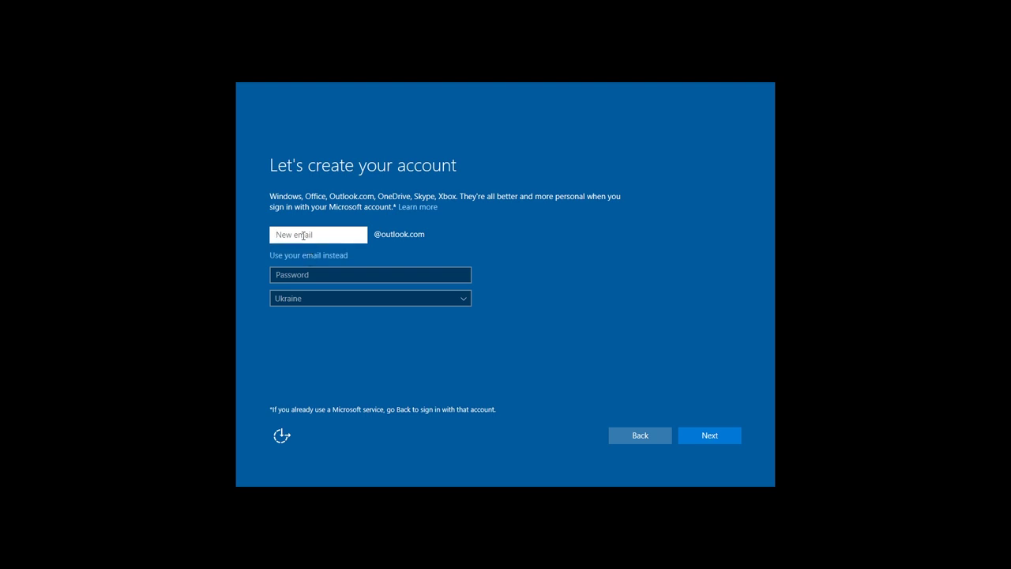
{"action": "left_click", "coordinate": [293, 276]}
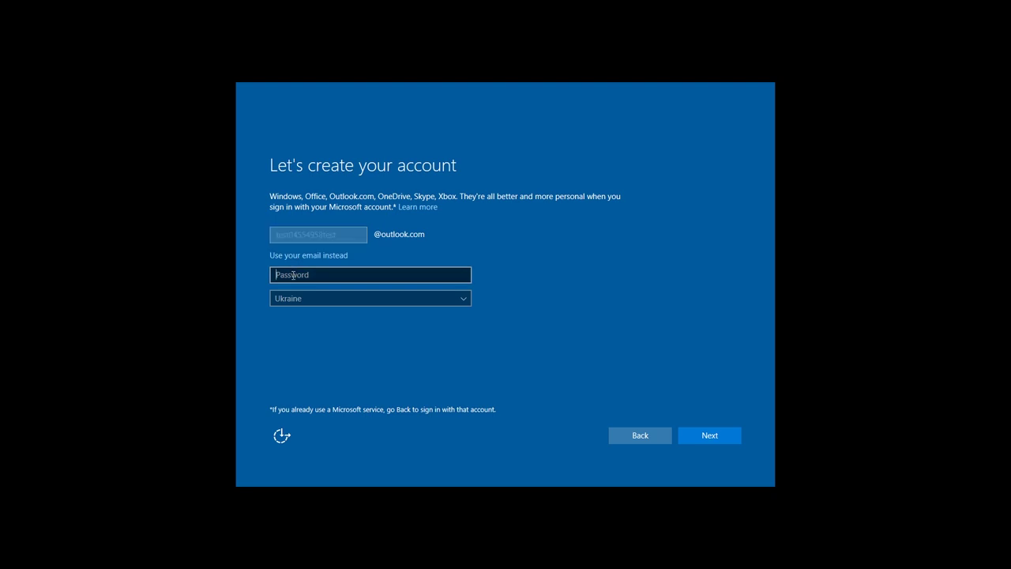
{"action": "type", "text": "********"}
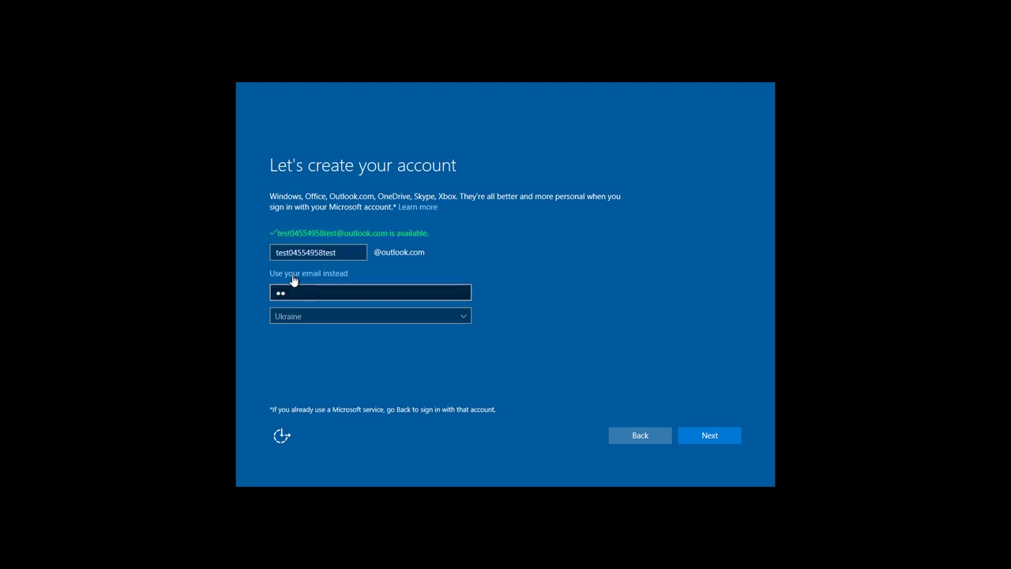
{"action": "type", "text": "*******"}
{"action": "left_click", "coordinate": [298, 316]}
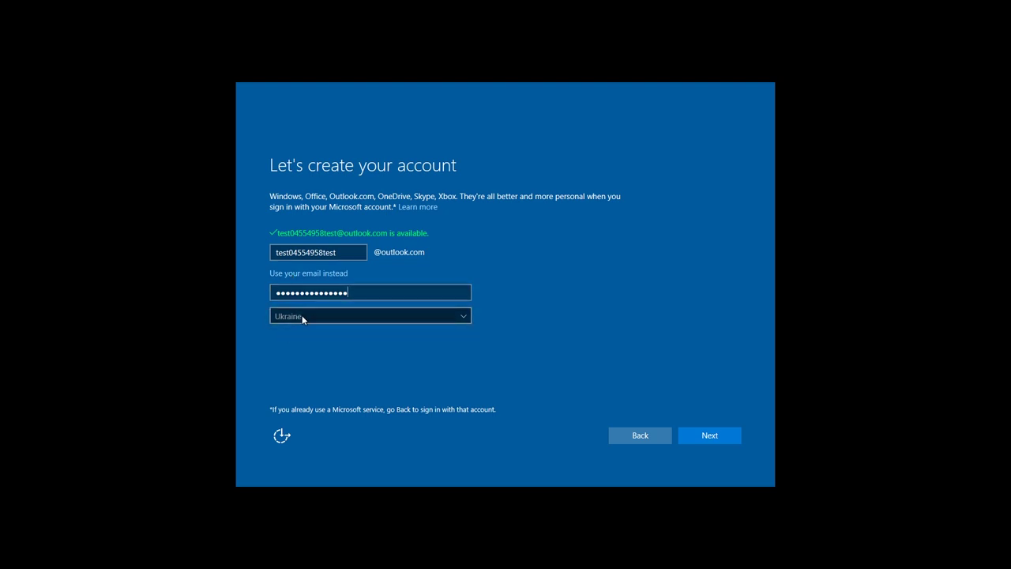
{"action": "left_click", "coordinate": [706, 431]}
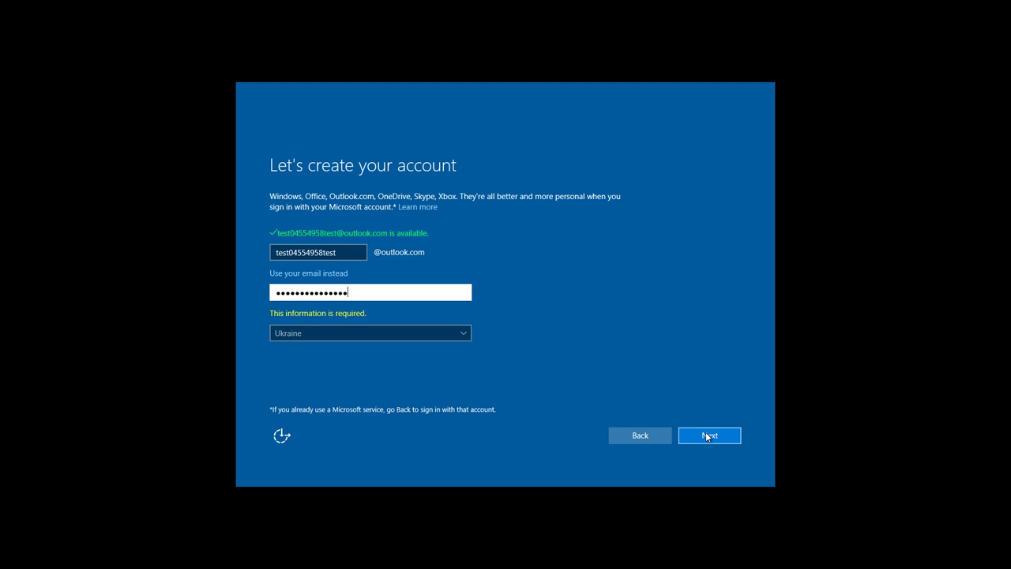
- Submit the account, skip adding a phone number, and accept the advertising choices
{"action": "left_click", "coordinate": [705, 432]}
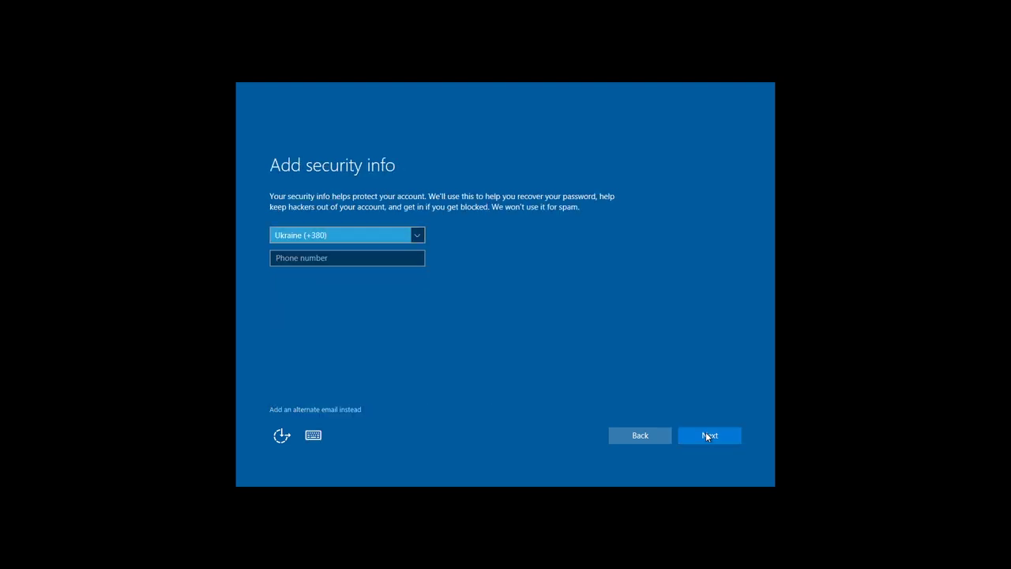
{"action": "left_click", "coordinate": [706, 431]}
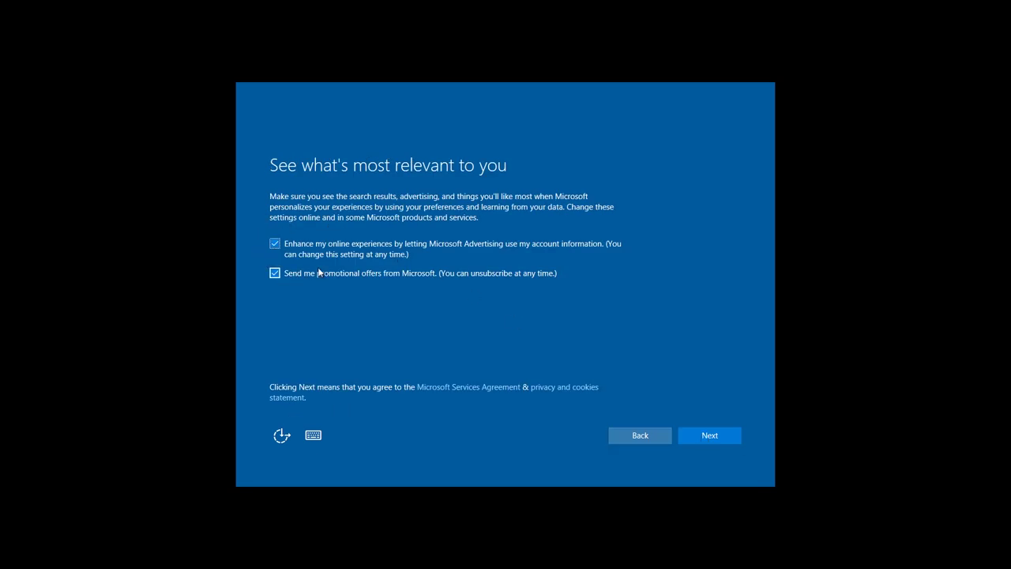
{"action": "left_click", "coordinate": [690, 435]}
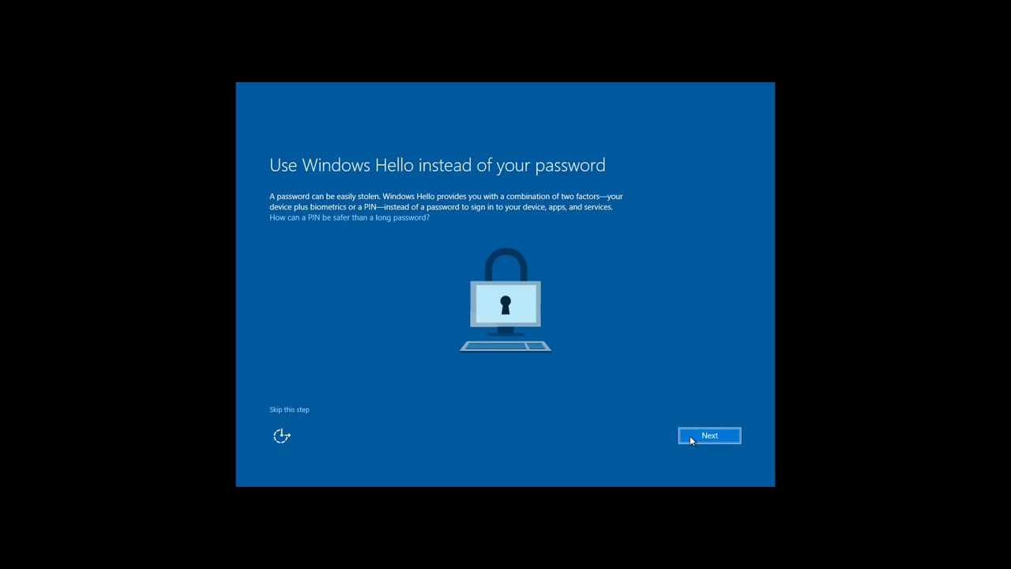
- Skip the Windows Hello offer and scroll the OneDrive page to its bottom option
{"action": "left_click", "coordinate": [691, 436]}
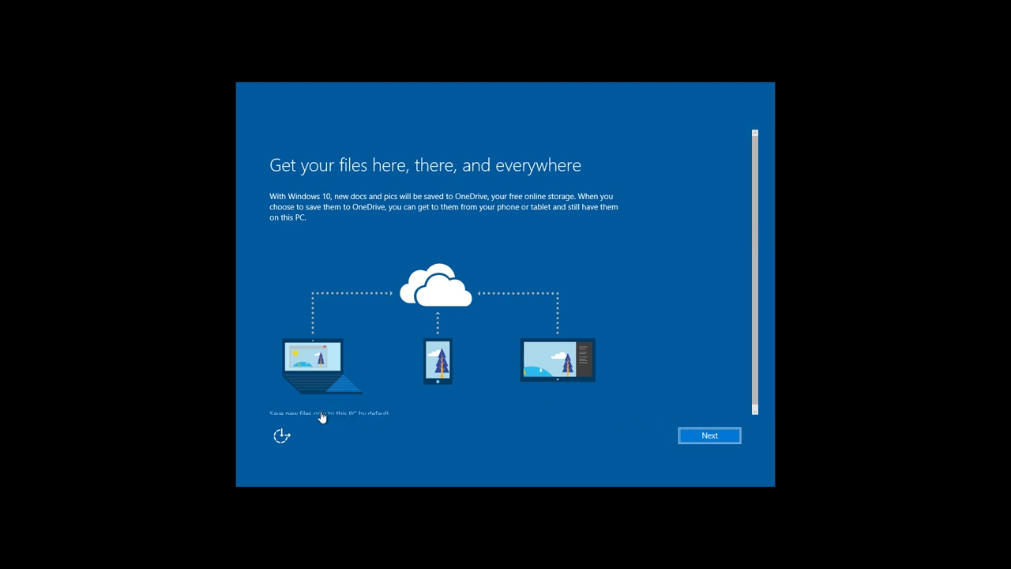
{"action": "scroll", "coordinate": [527, 300], "scroll_direction": "down", "scroll_amount": 1}
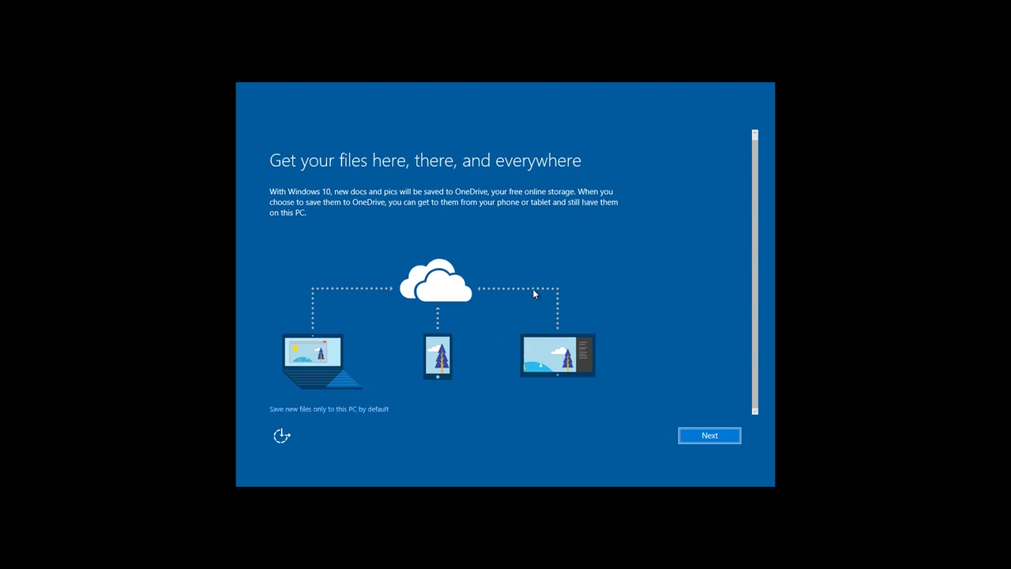